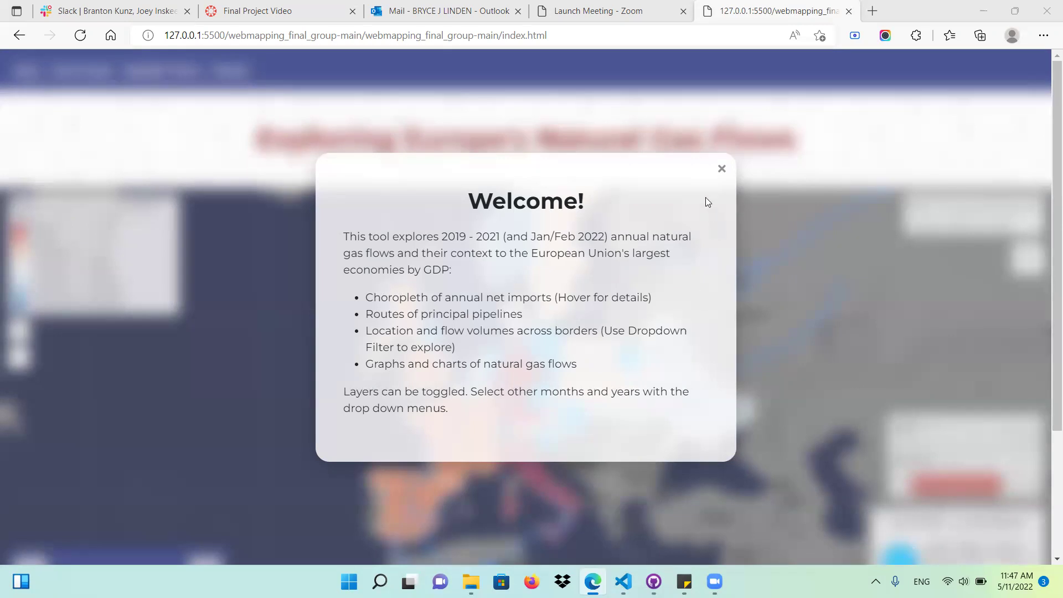
Close the Welcome introduction and browse the countries on the Europe gas flow map.
left_click(722, 169)
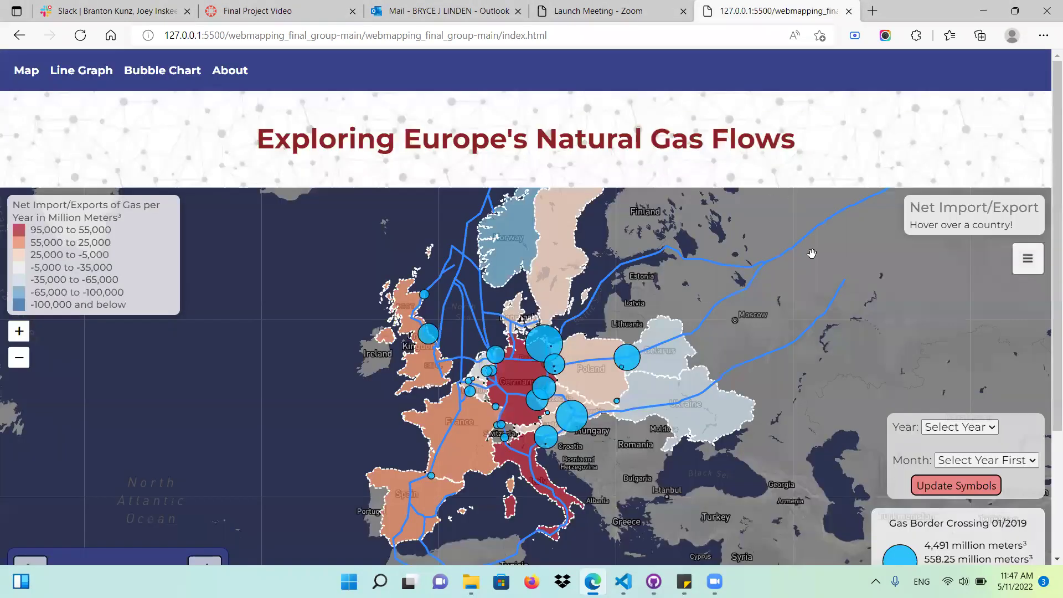
mouse_move(715, 395)
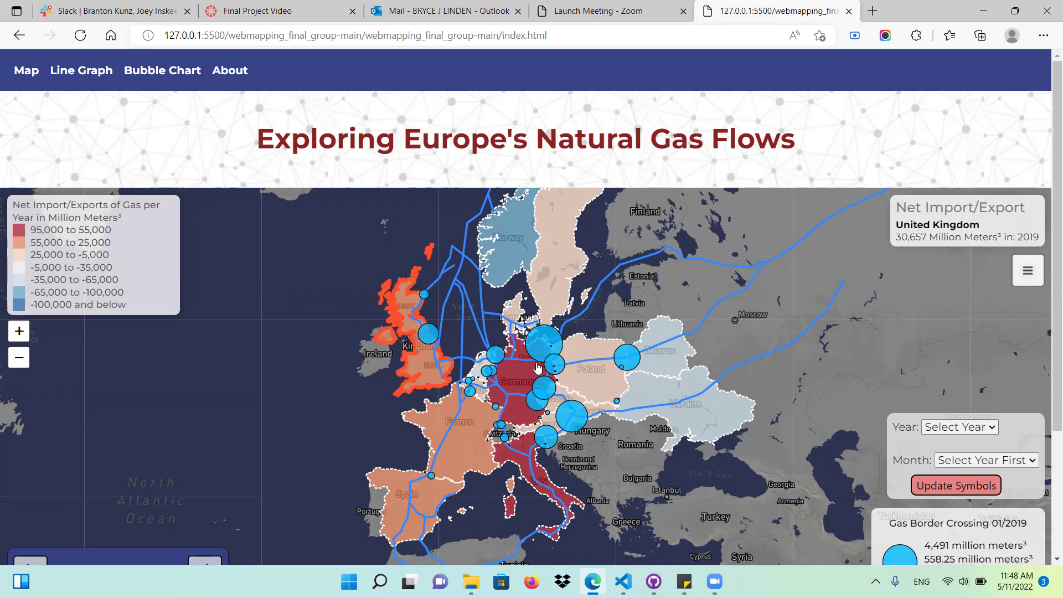
mouse_move(1028, 266)
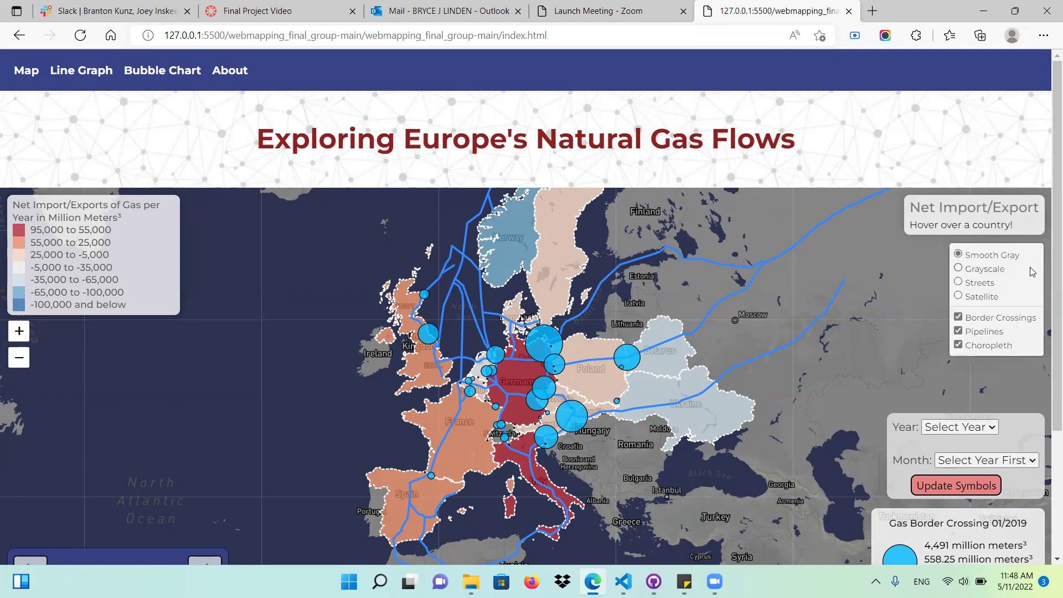
Try each basemap and overlay, ending on Grayscale with Choropleth shading off.
left_click(960, 270)
left_click(961, 284)
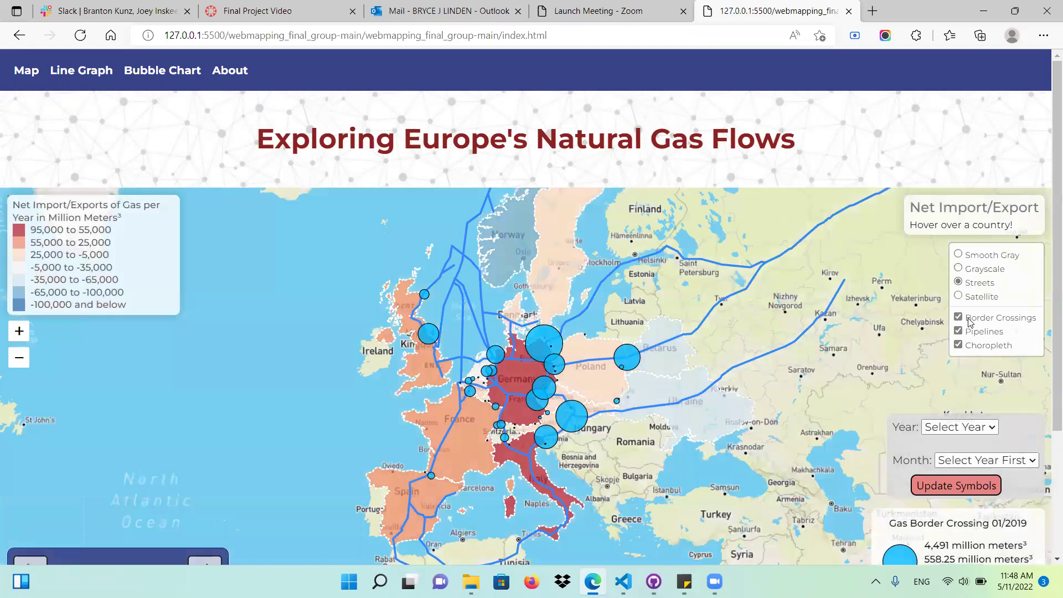
left_click(959, 296)
left_click(958, 317)
left_click(958, 331)
left_click(959, 344)
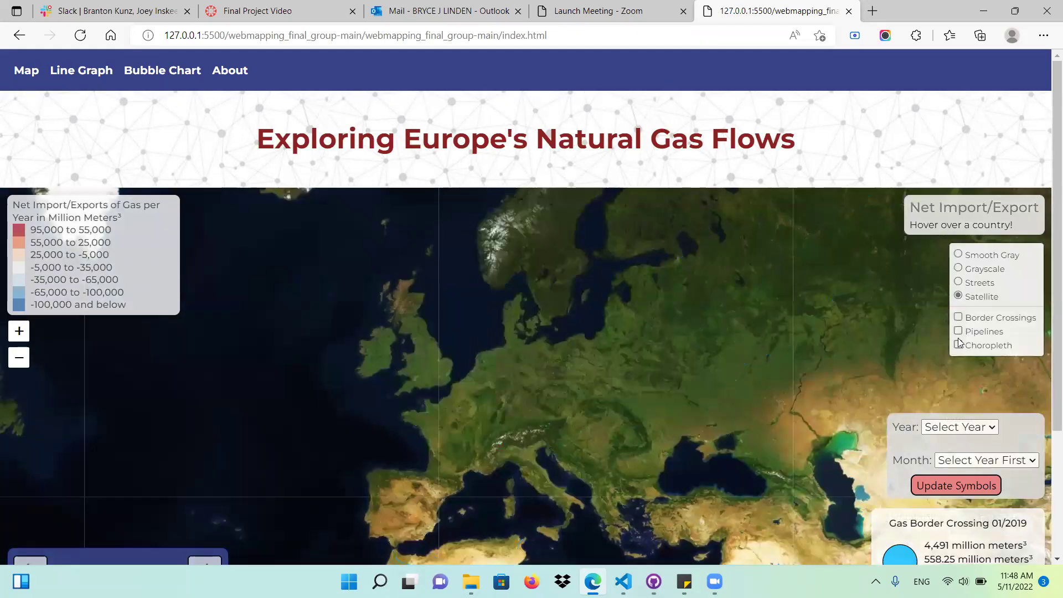
left_click(959, 332)
left_click(958, 317)
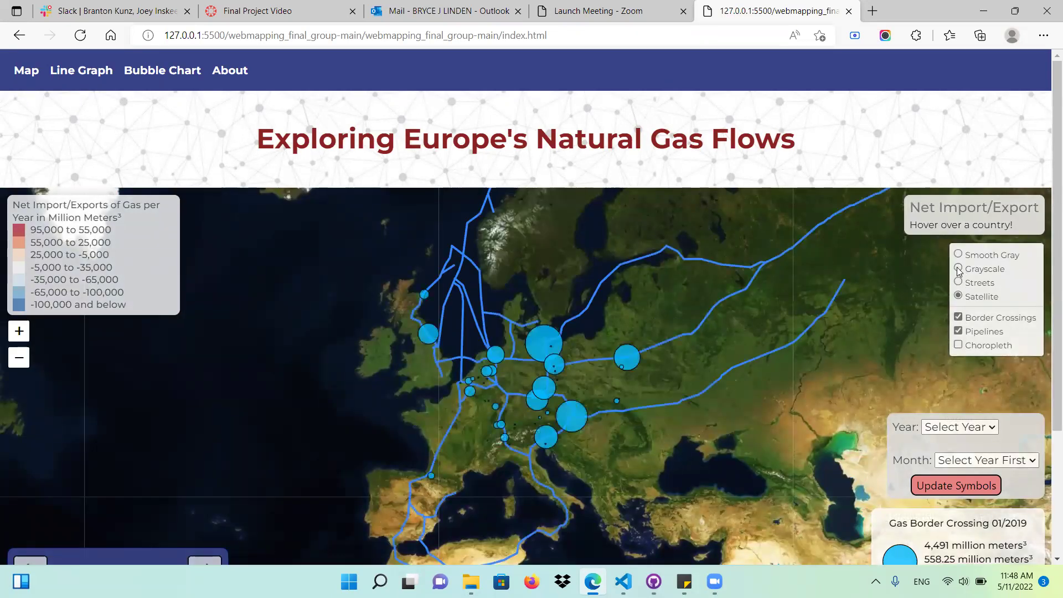
left_click(959, 269)
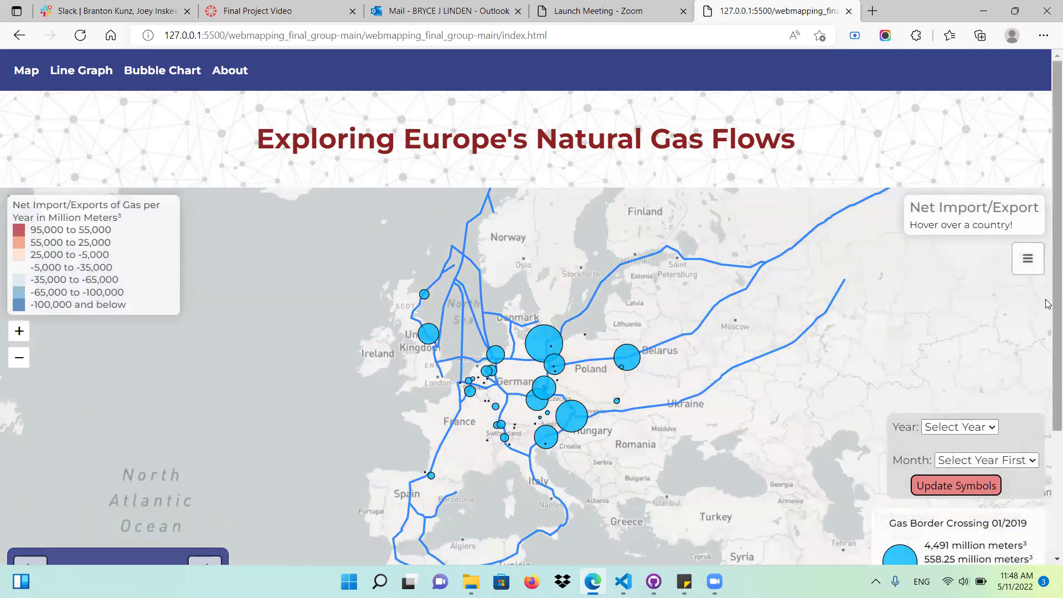
Update the border-crossing symbols to show February 2019 flows.
scroll(1010, 333, "down", 2)
left_click(993, 322)
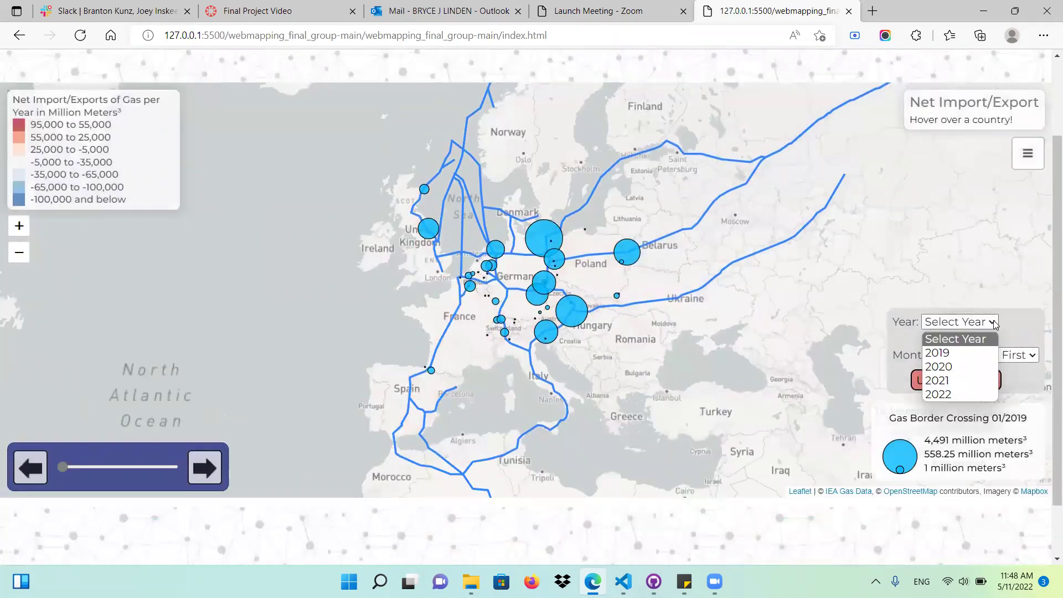
left_click(961, 352)
left_click(977, 360)
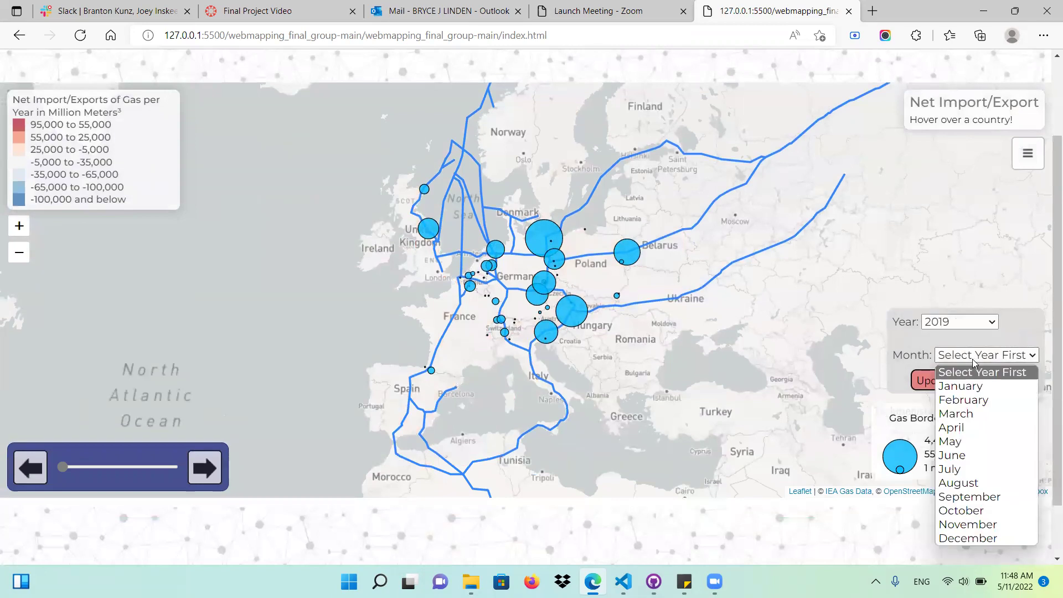
left_click(965, 397)
left_click(949, 385)
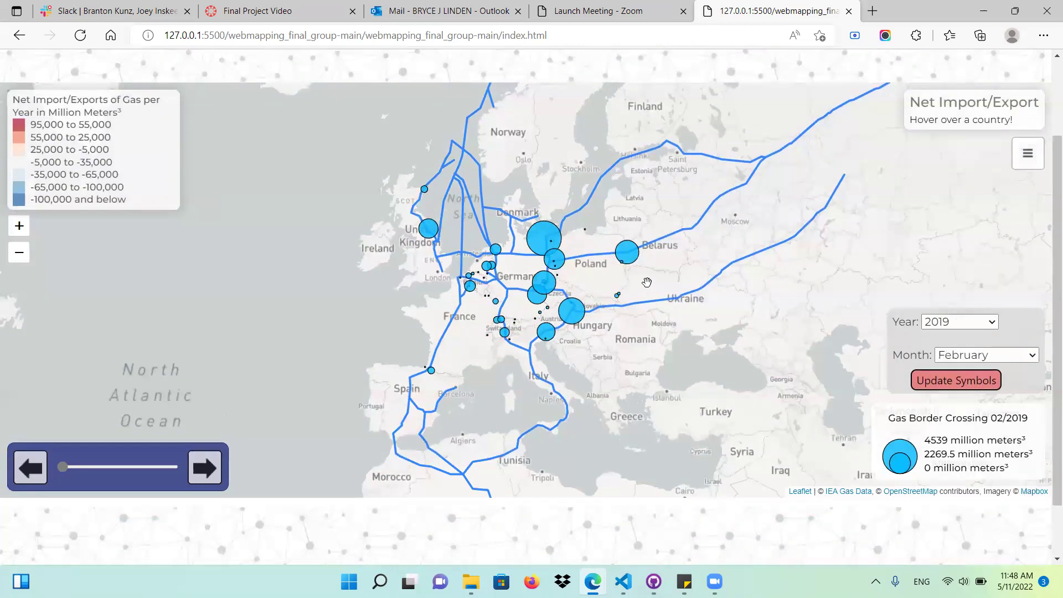
Zoom in and centre the map on the Netherlands and western Germany.
left_click(19, 226)
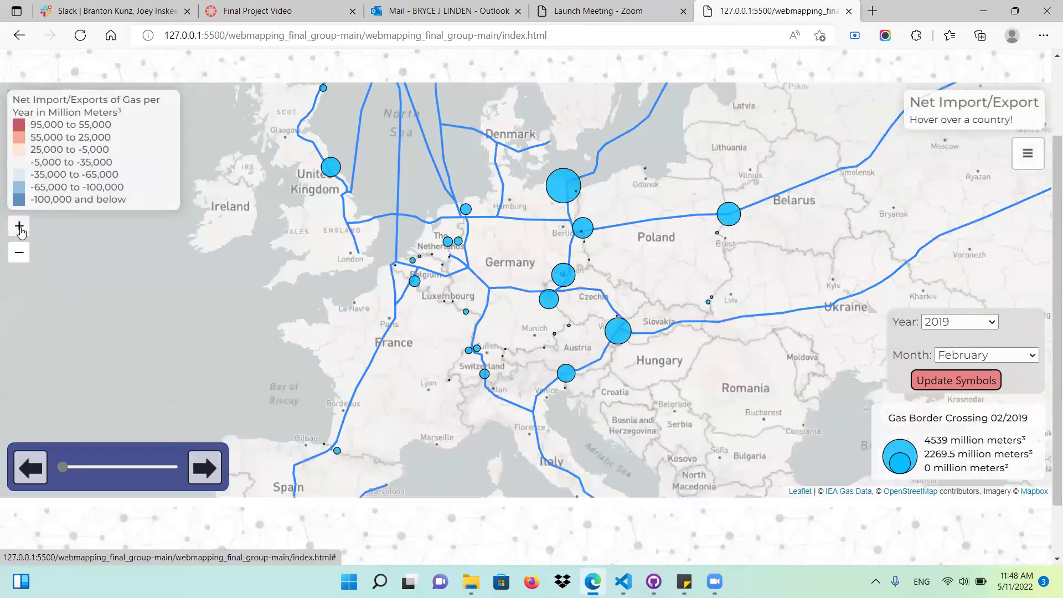
scroll(366, 225, "up", 1)
left_click(18, 226)
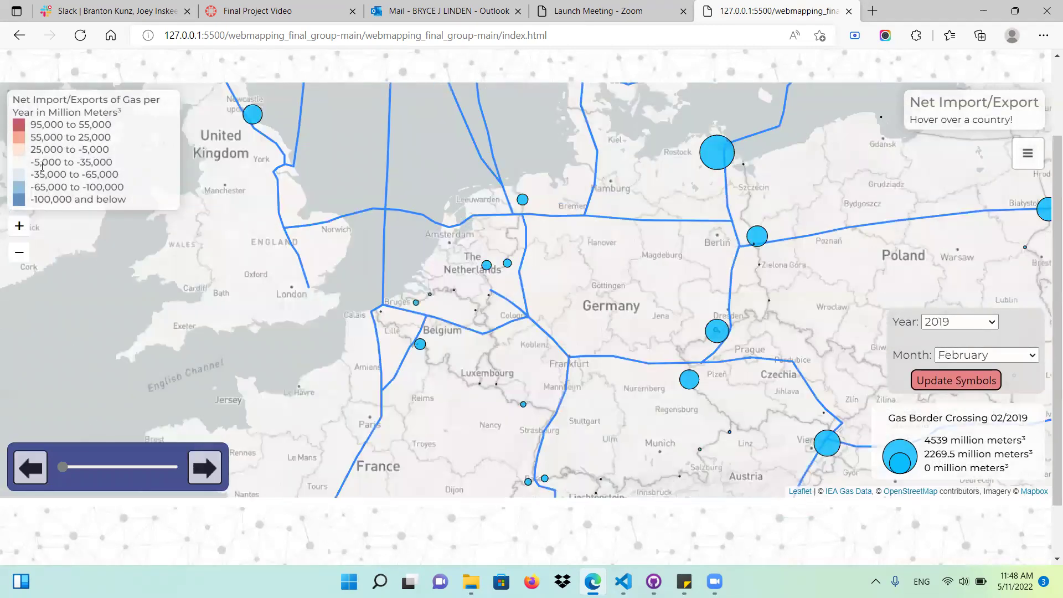
left_click(19, 226)
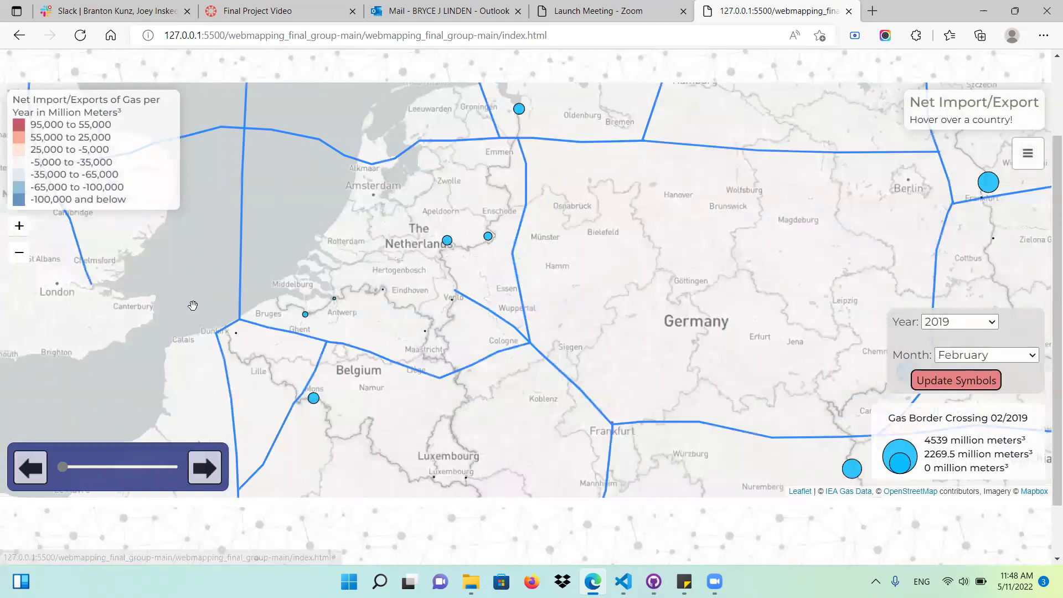
left_click_drag(339, 336, 413, 355)
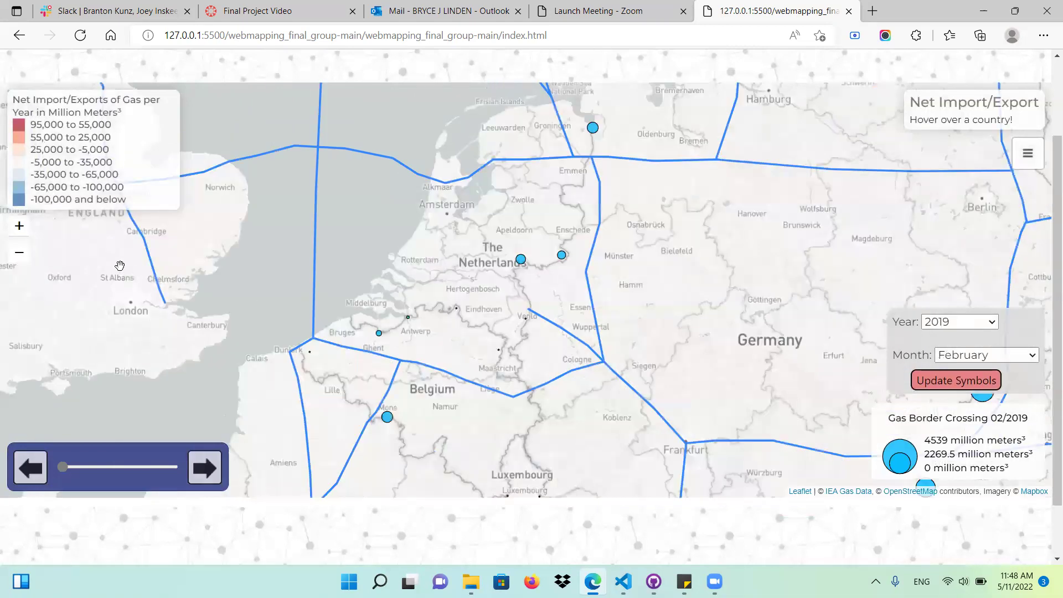
Read the Zevenaar crossing popup showing 755 Million Meters³ for 02/2019, then close it.
left_click(522, 261)
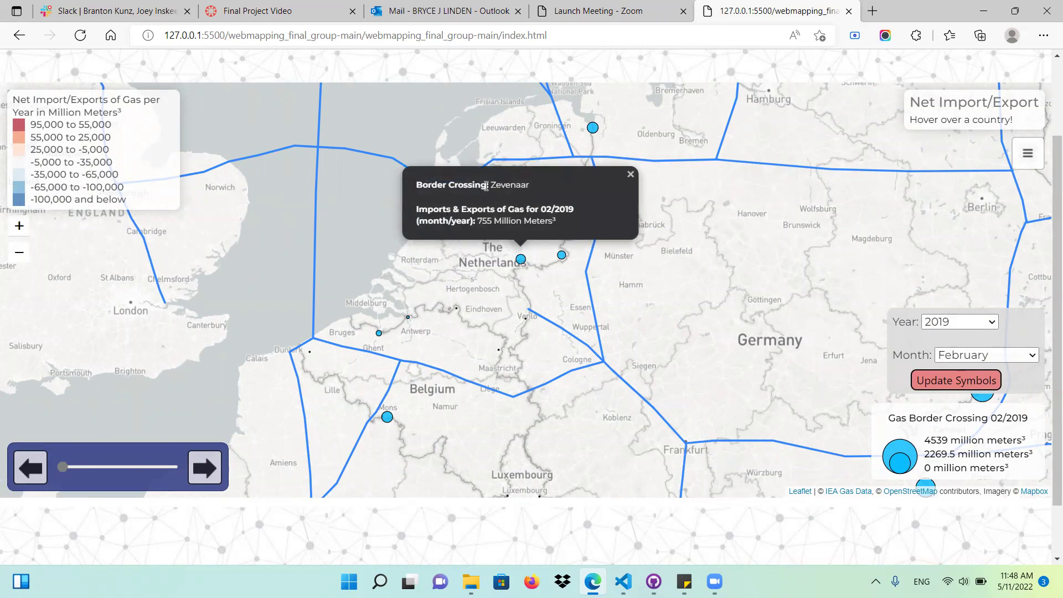
left_click_drag(537, 222, 812, 208)
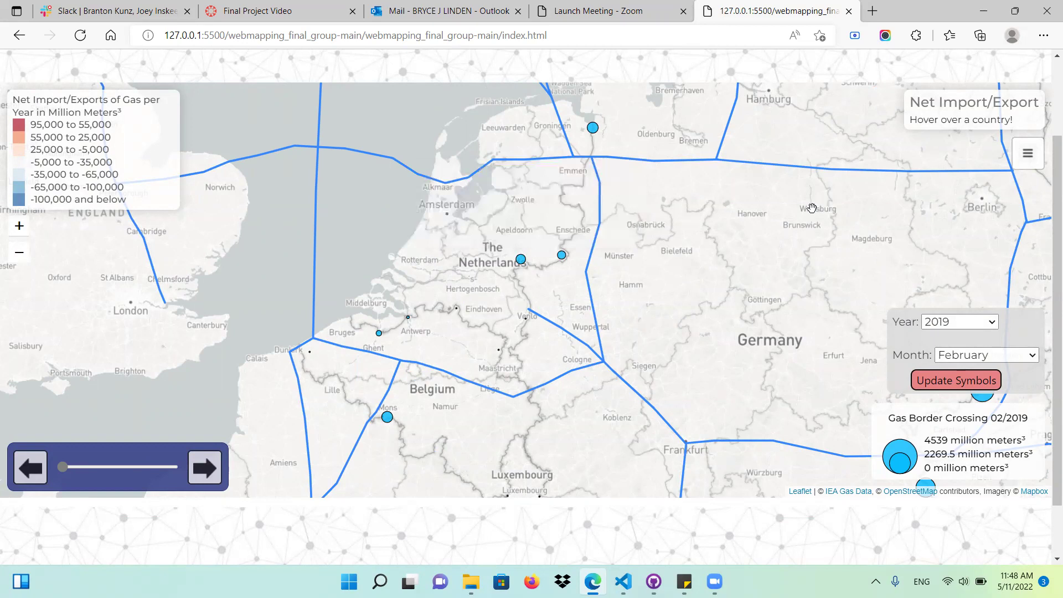
scroll(736, 253, "down", 1)
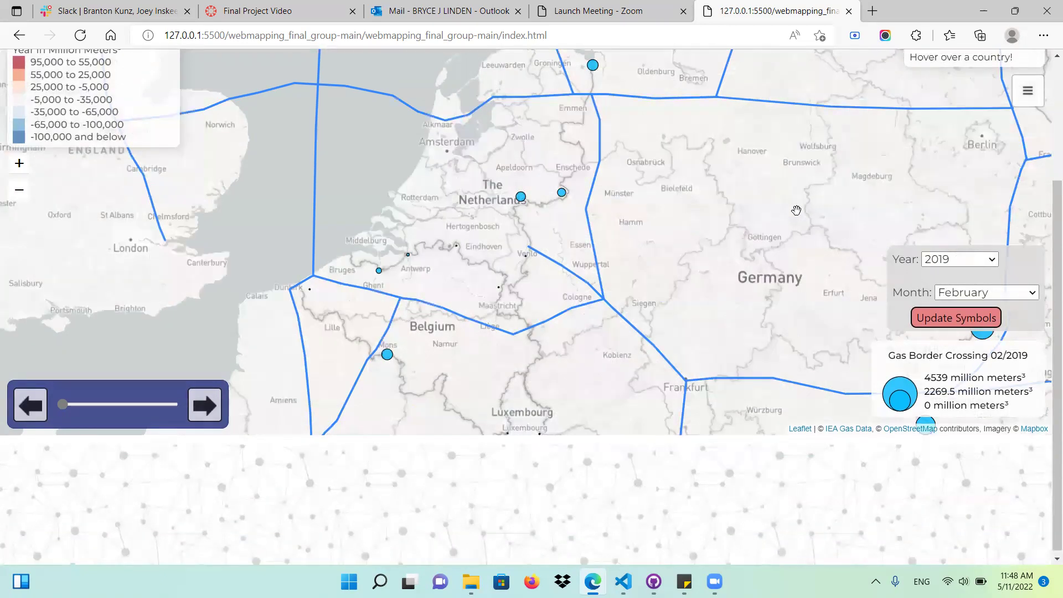
scroll(796, 211, "up", 3)
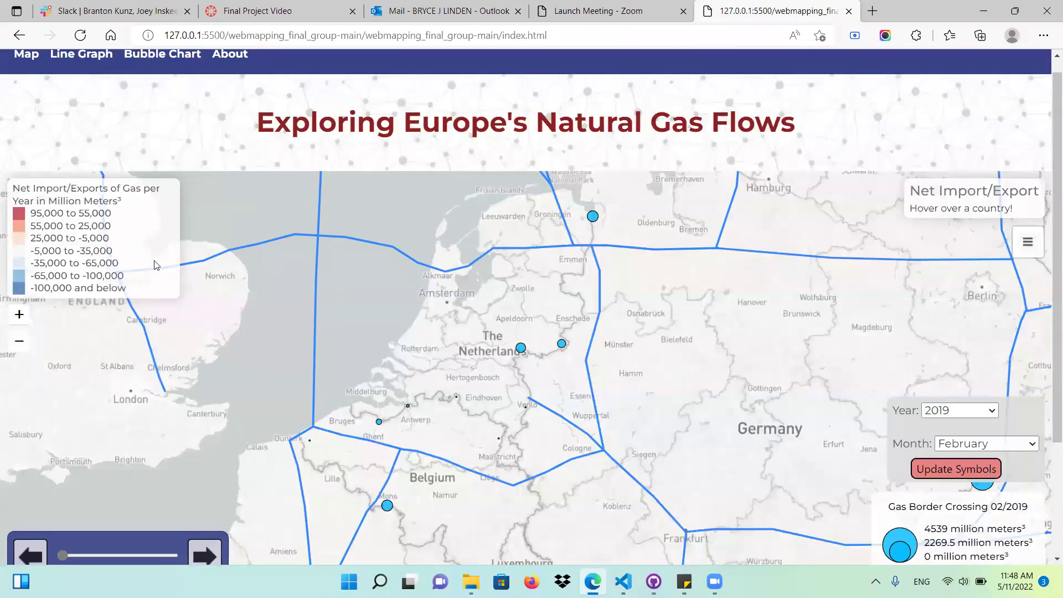
Zoom out one level and turn the Choropleth country shading back on.
left_click(19, 340)
scroll(597, 296, "down", 1)
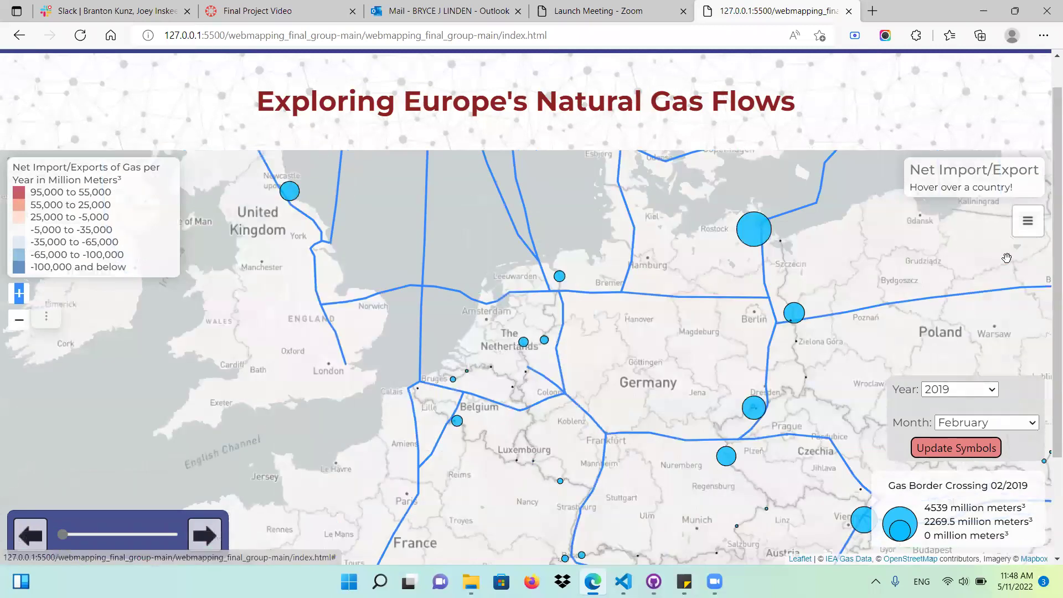
mouse_move(1027, 232)
left_click(958, 308)
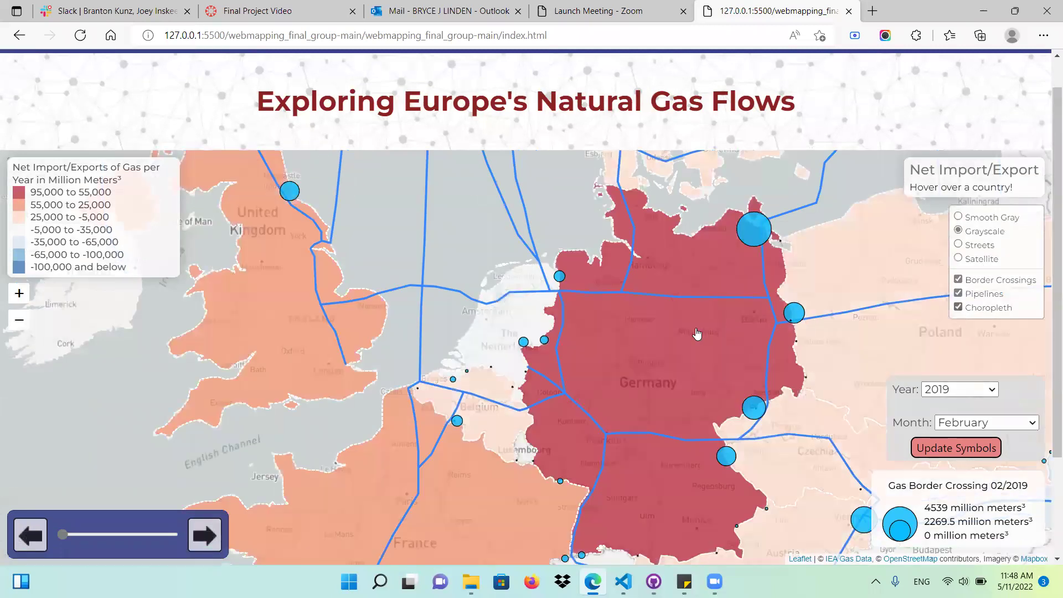
mouse_move(697, 334)
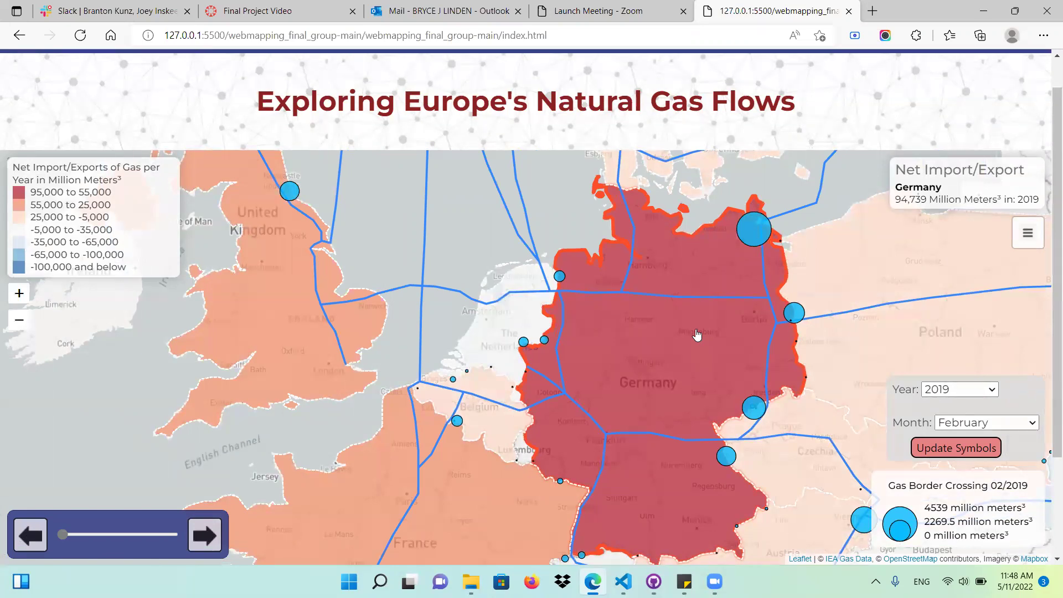
Advance the time slider forward through several periods to watch the import/export shading update.
left_click(205, 535)
left_click(206, 535)
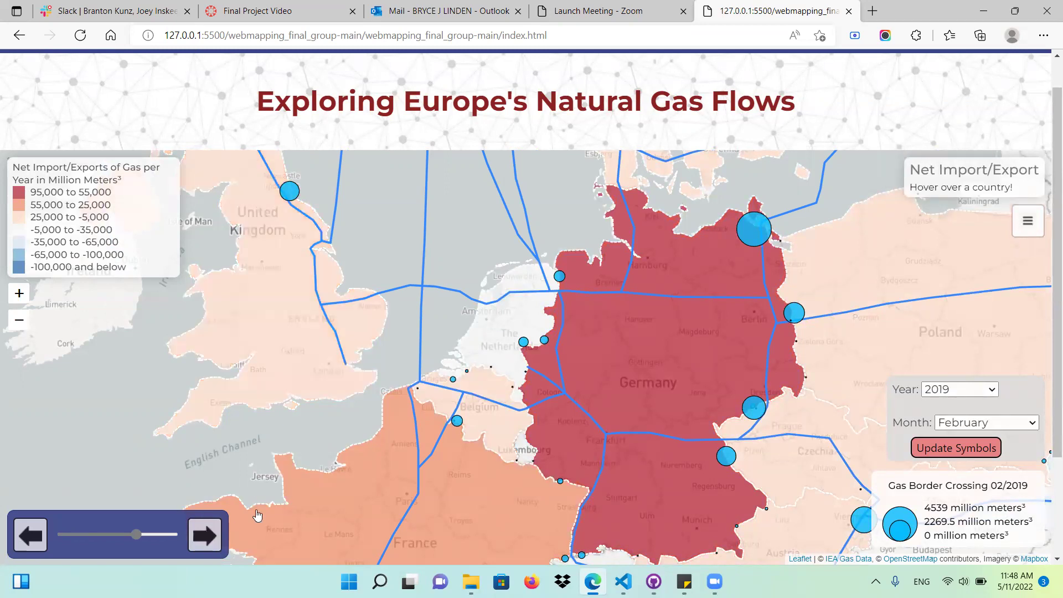
scroll(257, 510, "down", 1)
scroll(339, 226, "down", 1)
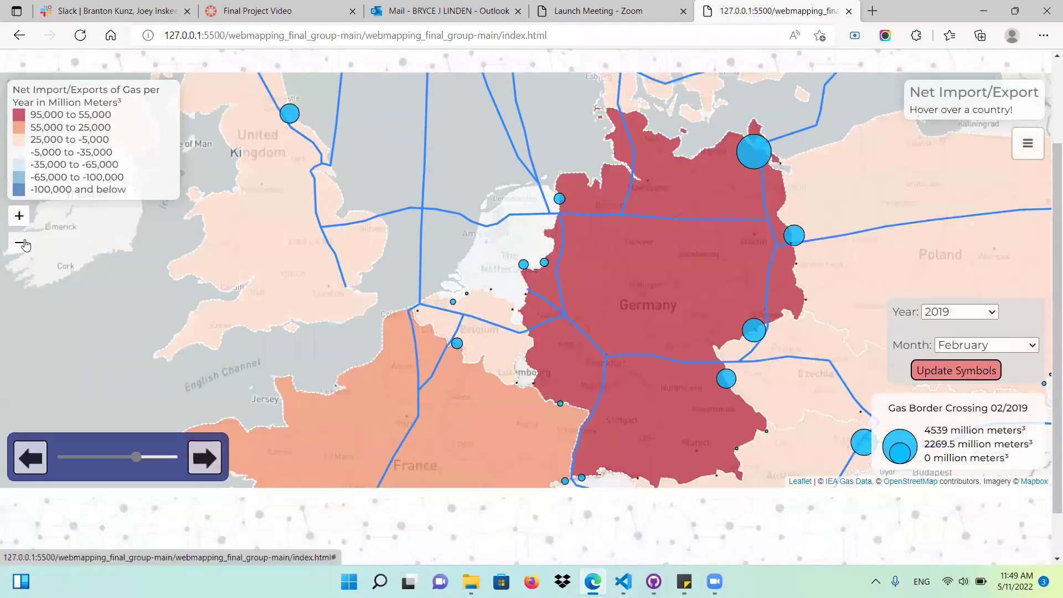
left_click(20, 242)
left_click(202, 459)
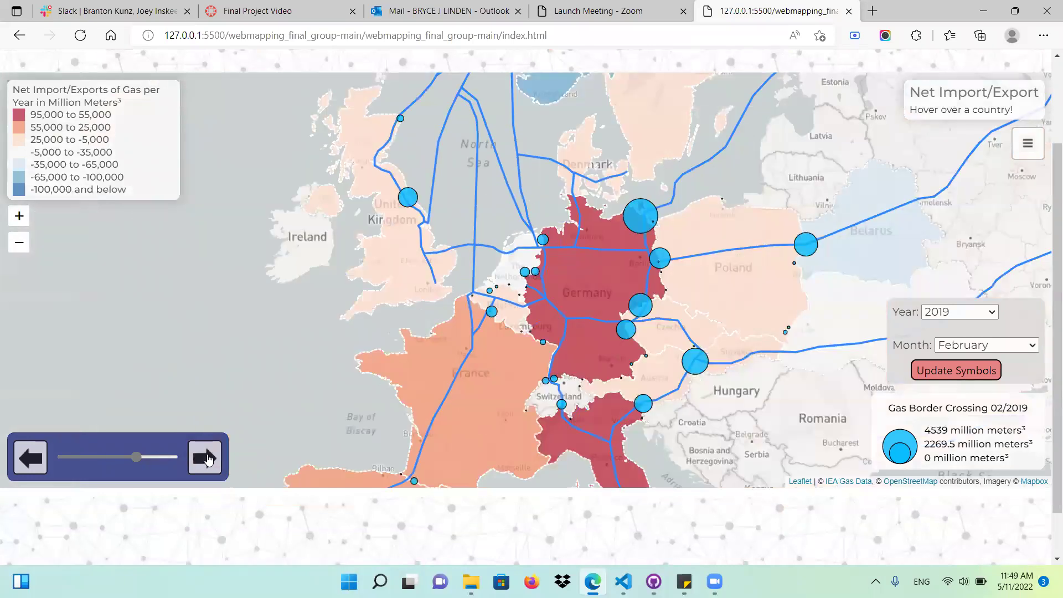
left_click(202, 459)
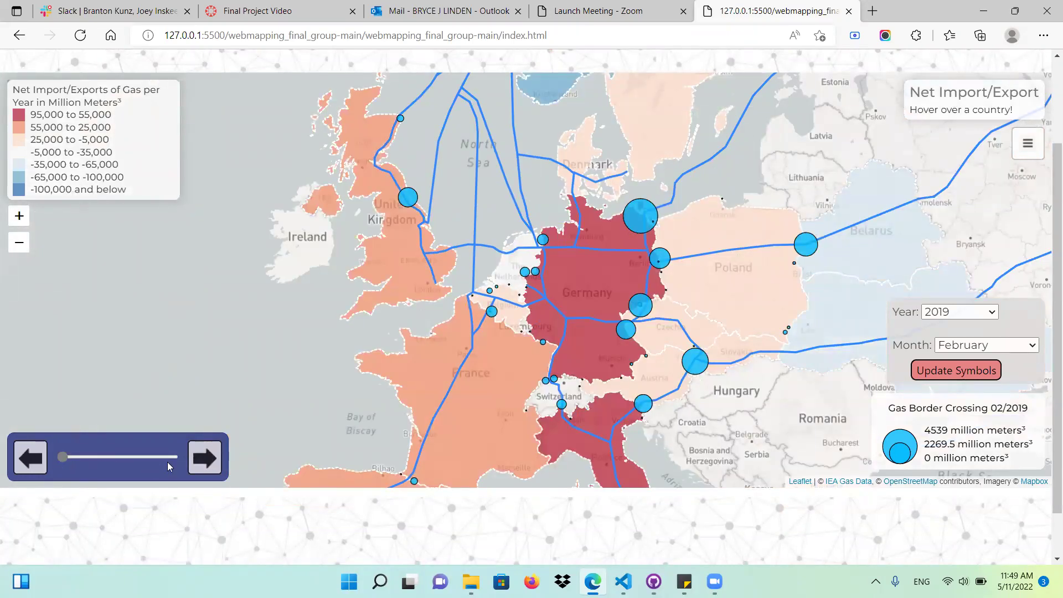
left_click(205, 459)
left_click(205, 458)
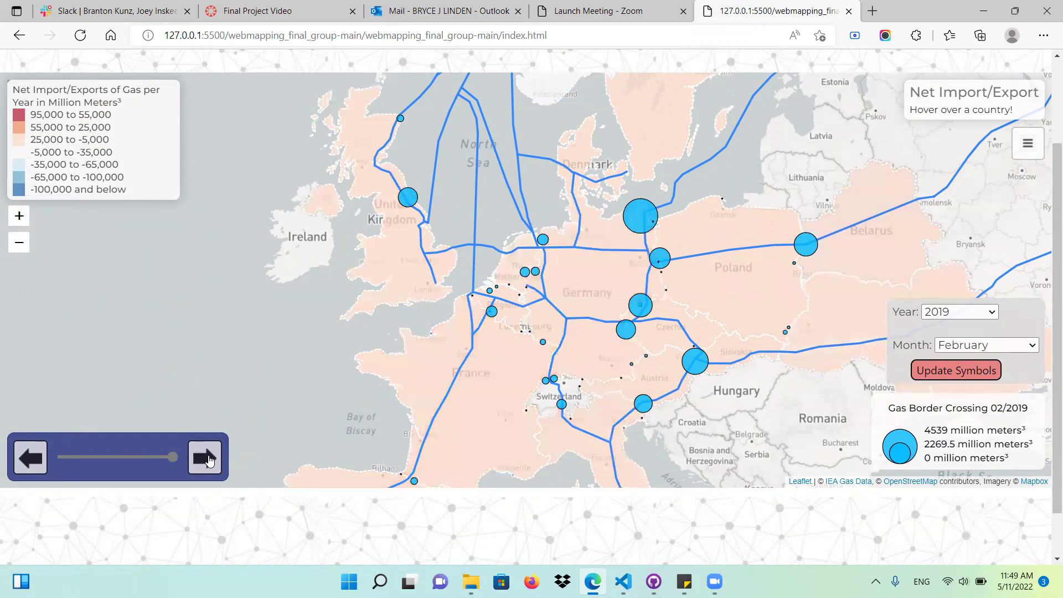
left_click(205, 458)
scroll(1048, 419, "up", 3)
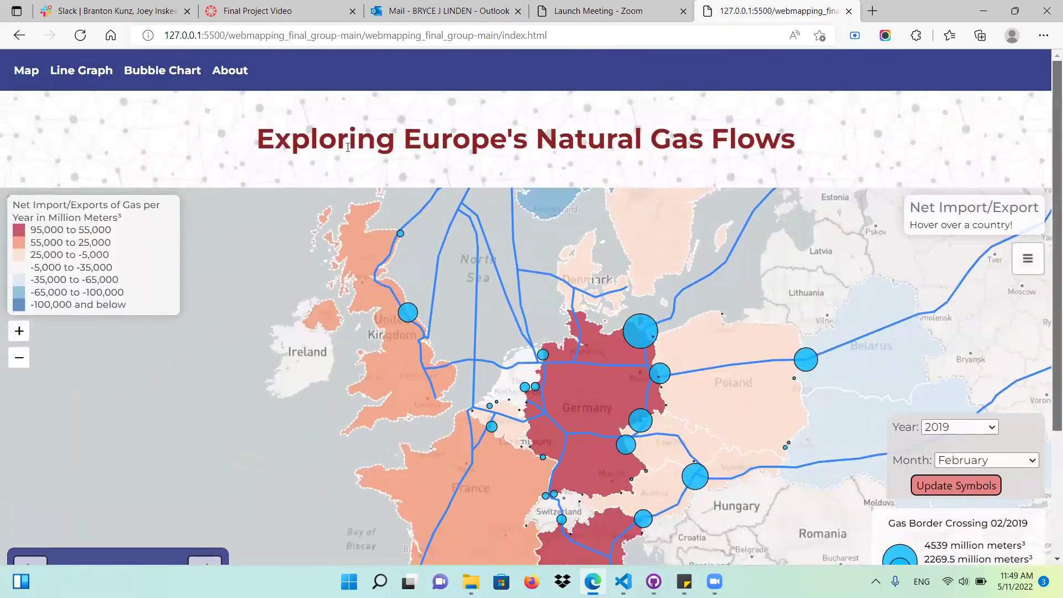
On the Line Graph page, hide the France, Germany, Italy and Netherlands lines.
left_click(86, 73)
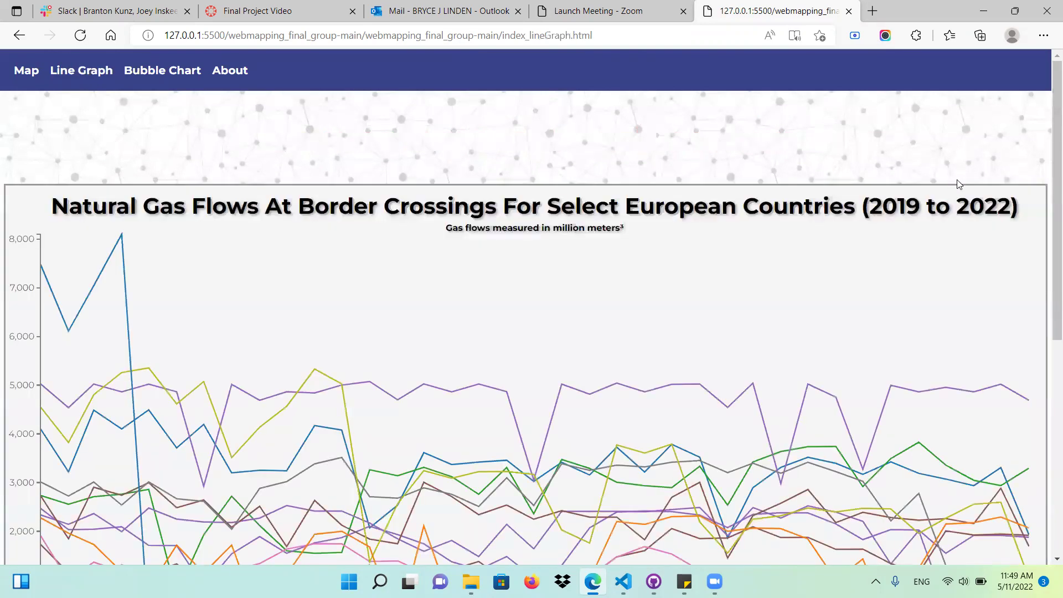
left_click_drag(1049, 182, 1048, 226)
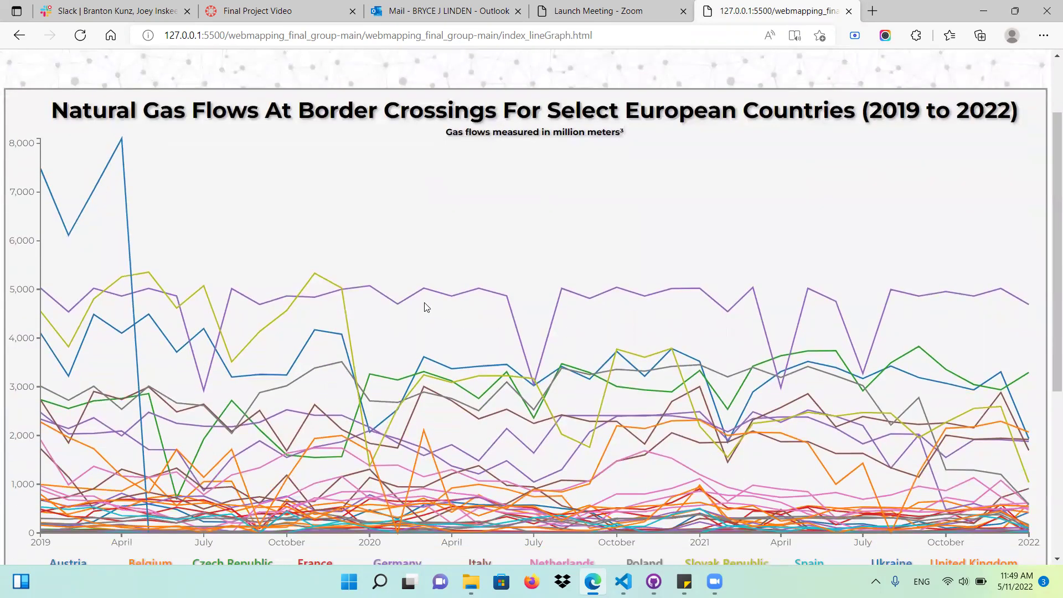
left_click_drag(1049, 320, 1048, 351)
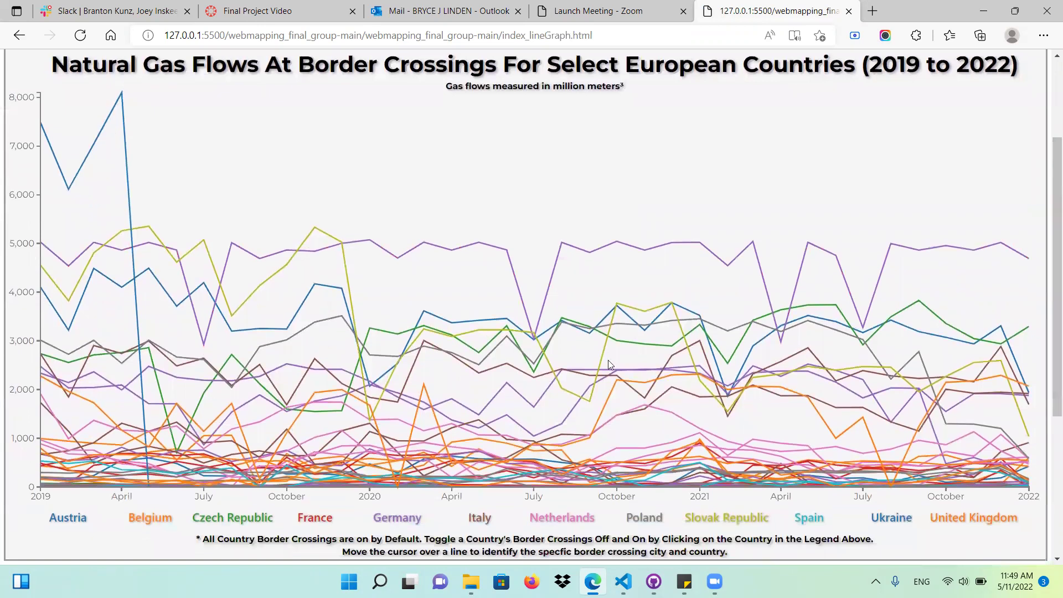
left_click(325, 520)
left_click(395, 518)
left_click(479, 518)
left_click(562, 521)
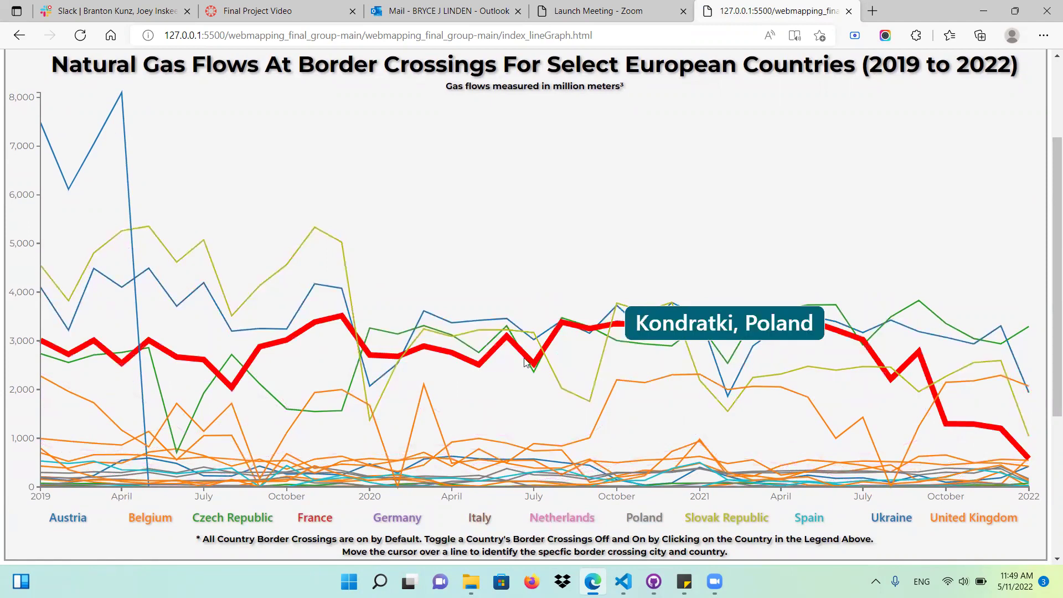
Inspect the remaining country lines and read the Supplemental Information below.
mouse_move(126, 178)
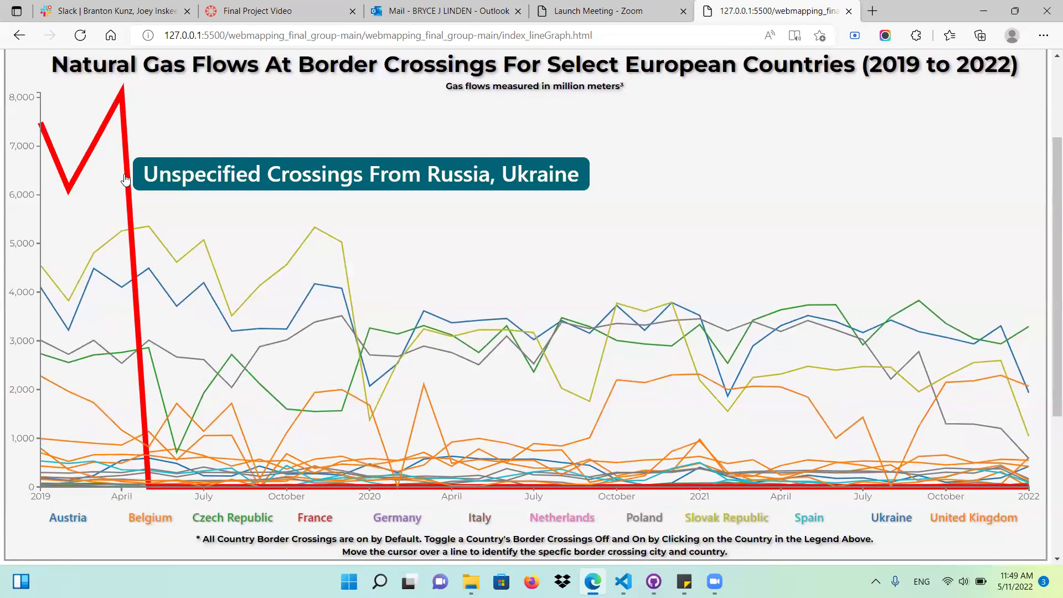
mouse_move(200, 249)
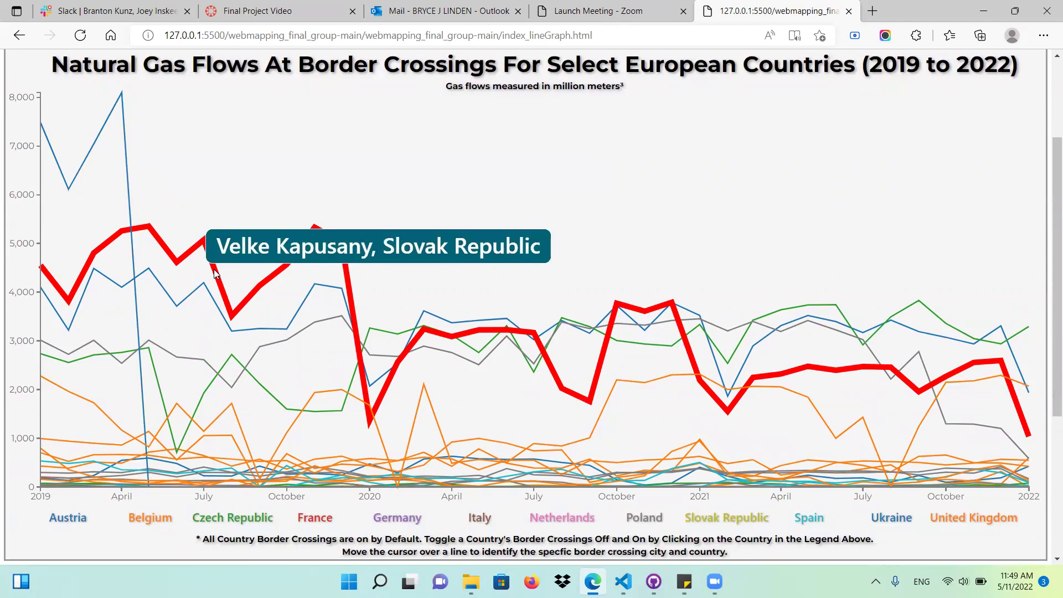
mouse_move(315, 329)
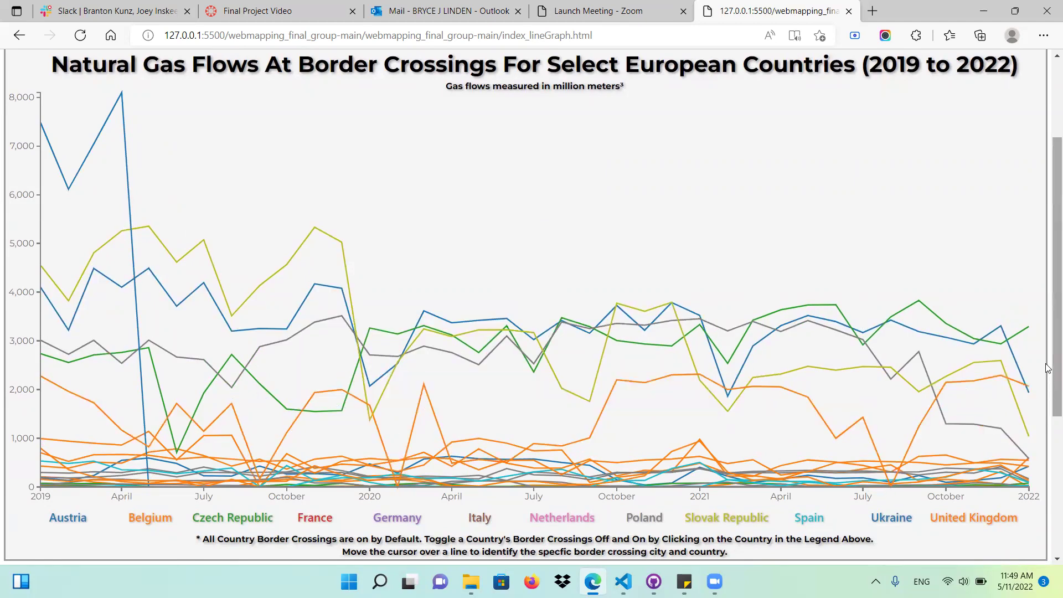
scroll(1048, 370, "down", 3)
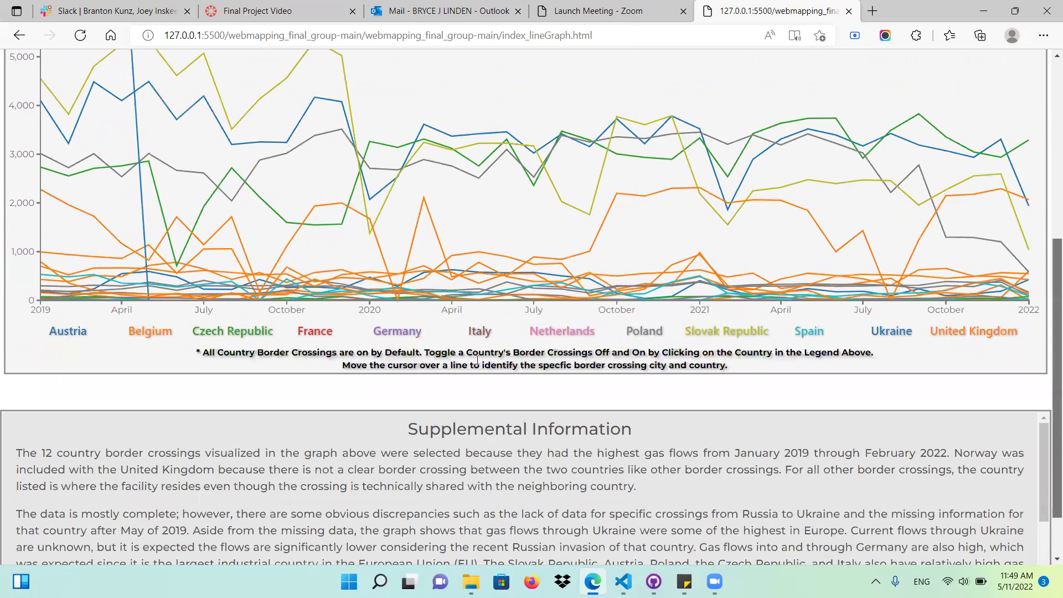
scroll(584, 443, "down", 1)
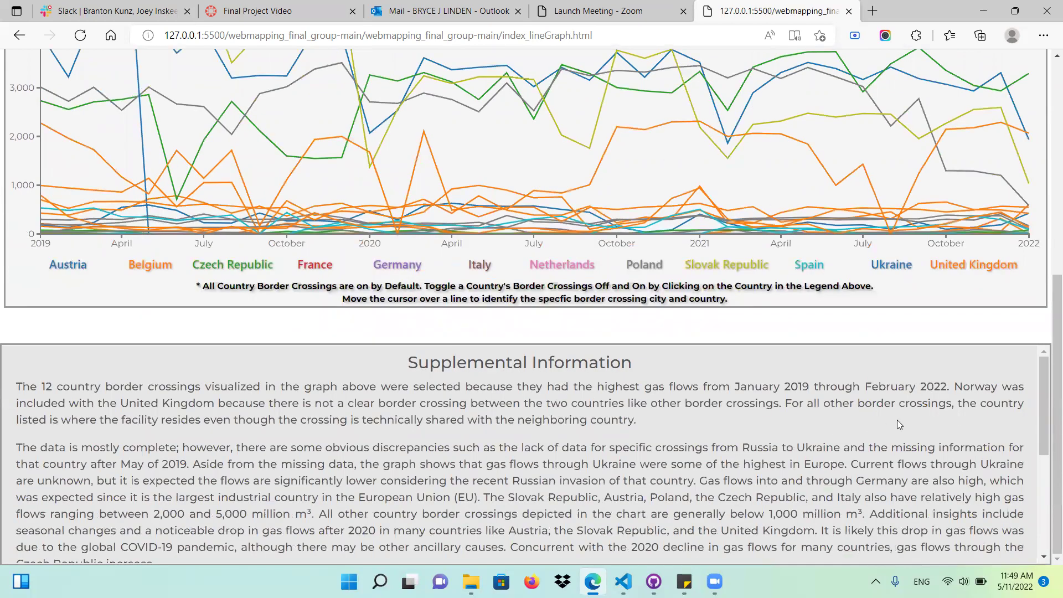
scroll(1048, 219, "up", 5)
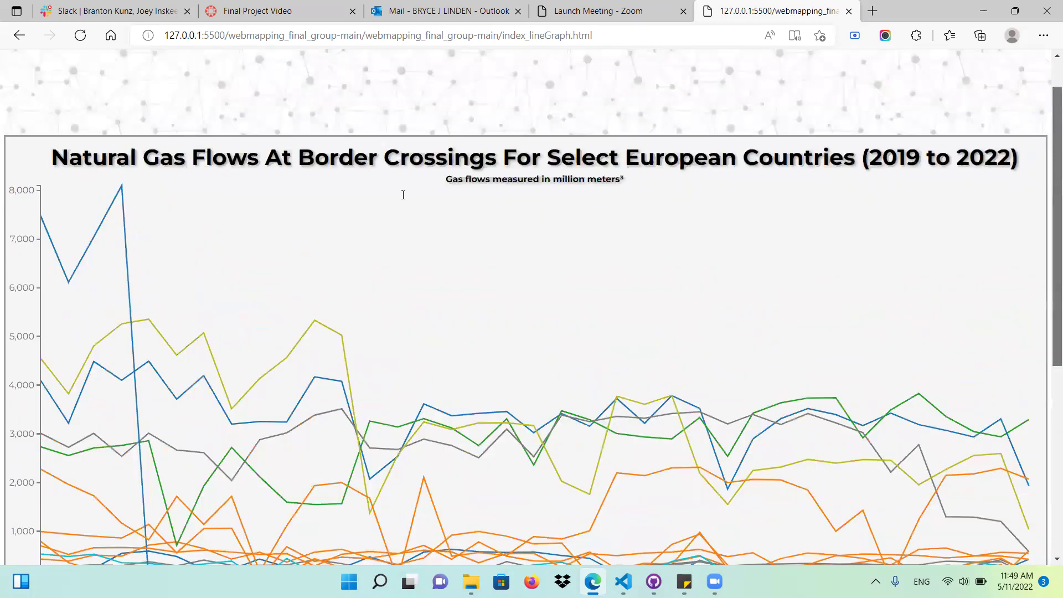
Go to the Bubble Chart page and look over the chart.
scroll(168, 70, "up", 1)
left_click(167, 73)
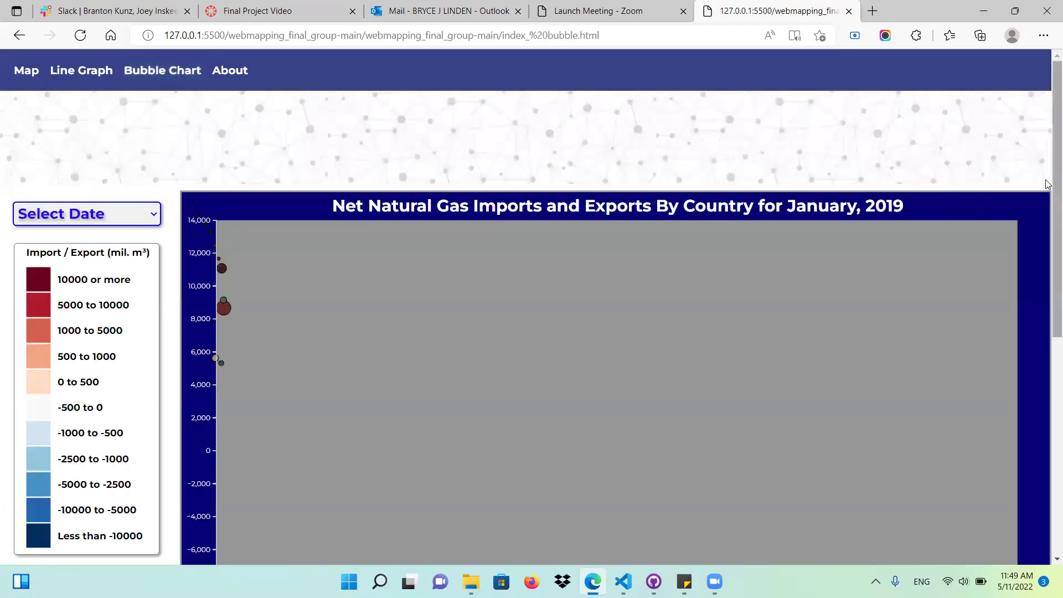
scroll(1047, 201, "down", 2)
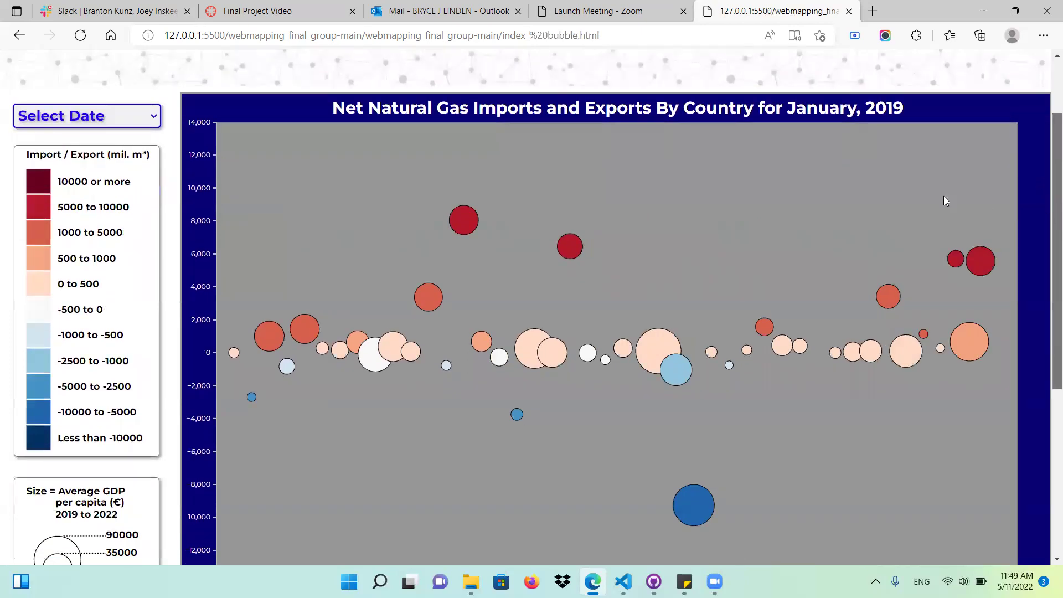
scroll(931, 197, "down", 1)
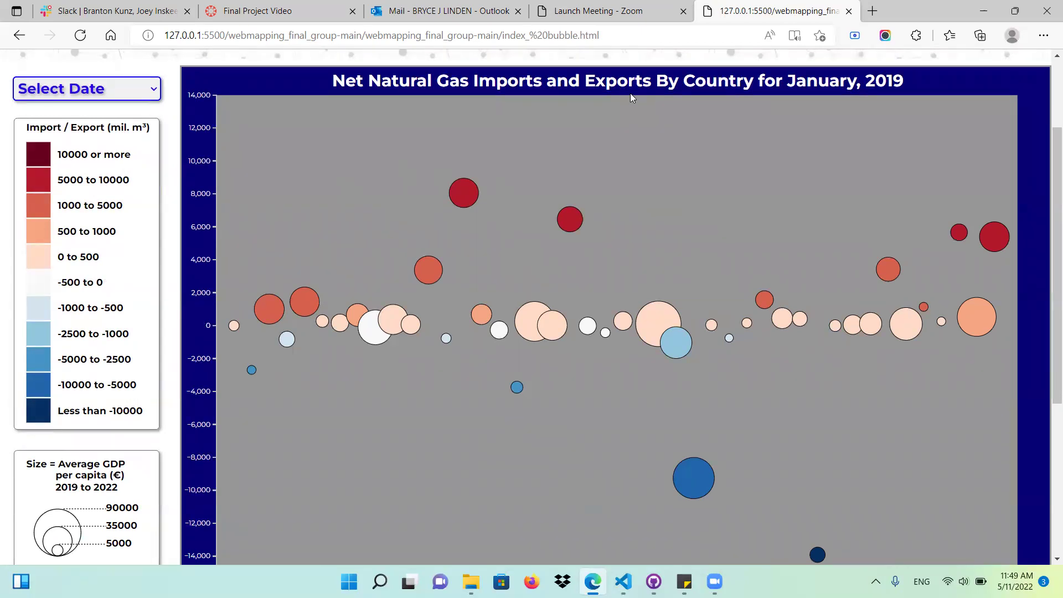
mouse_move(536, 325)
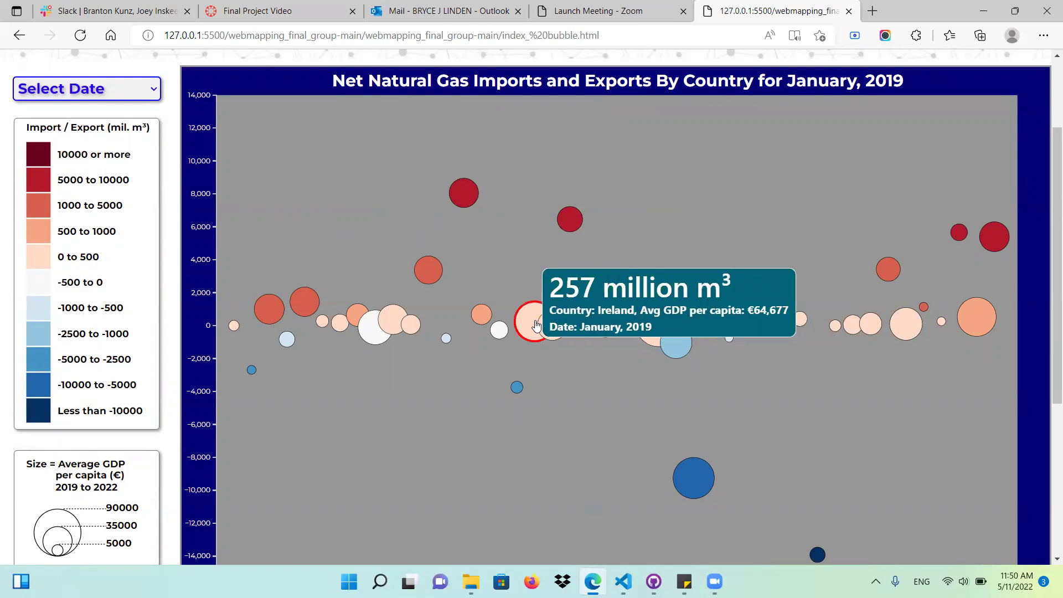
Set the bubble chart date to April, 2019 and review the Supplemental Information.
left_click(147, 96)
left_click(104, 188)
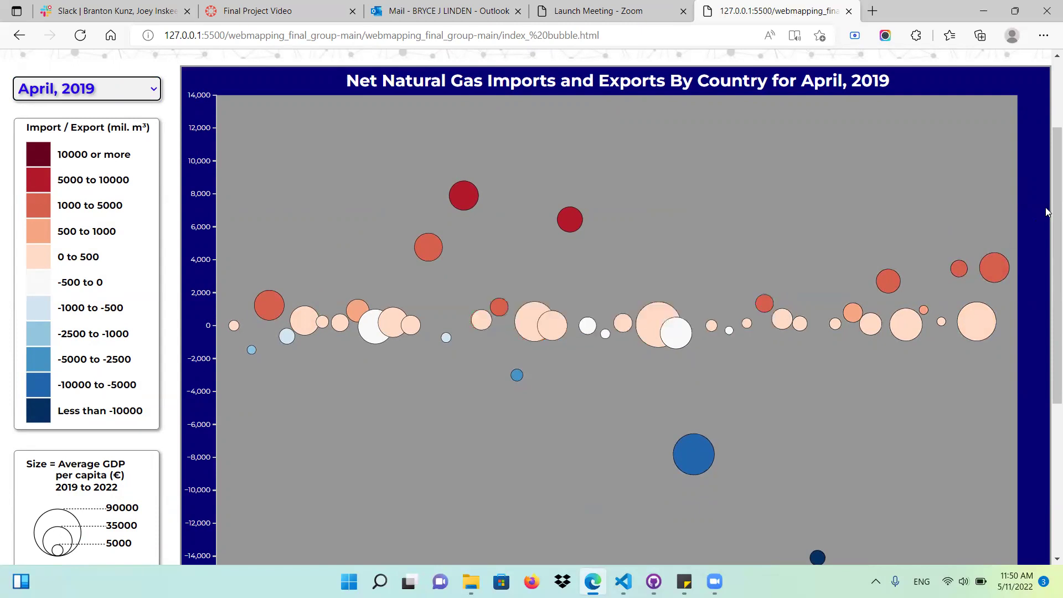
scroll(1047, 331, "down", 1)
scroll(1047, 331, "down", 4)
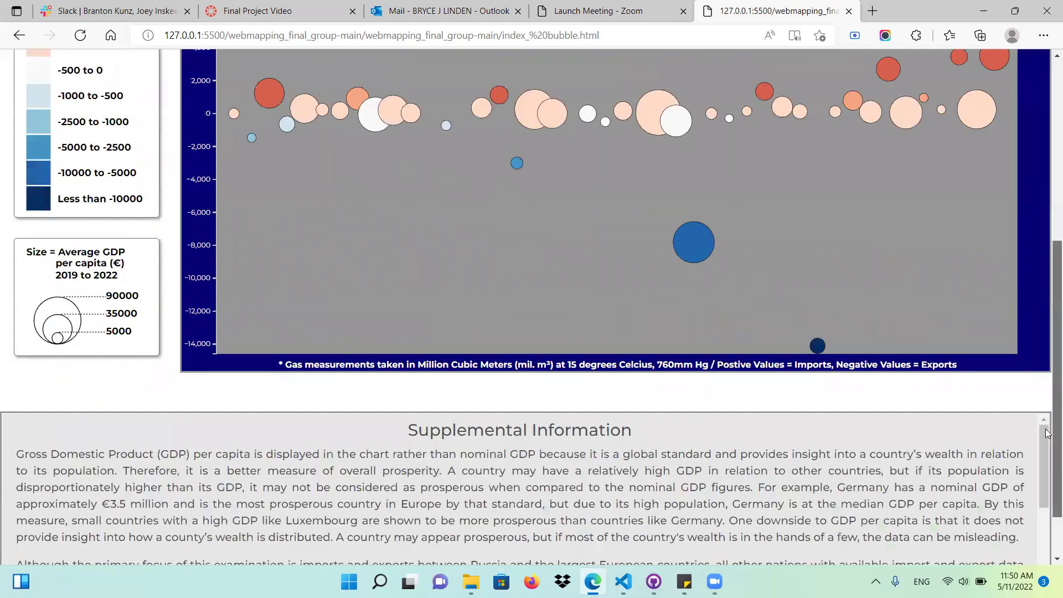
scroll(1047, 487, "down", 1)
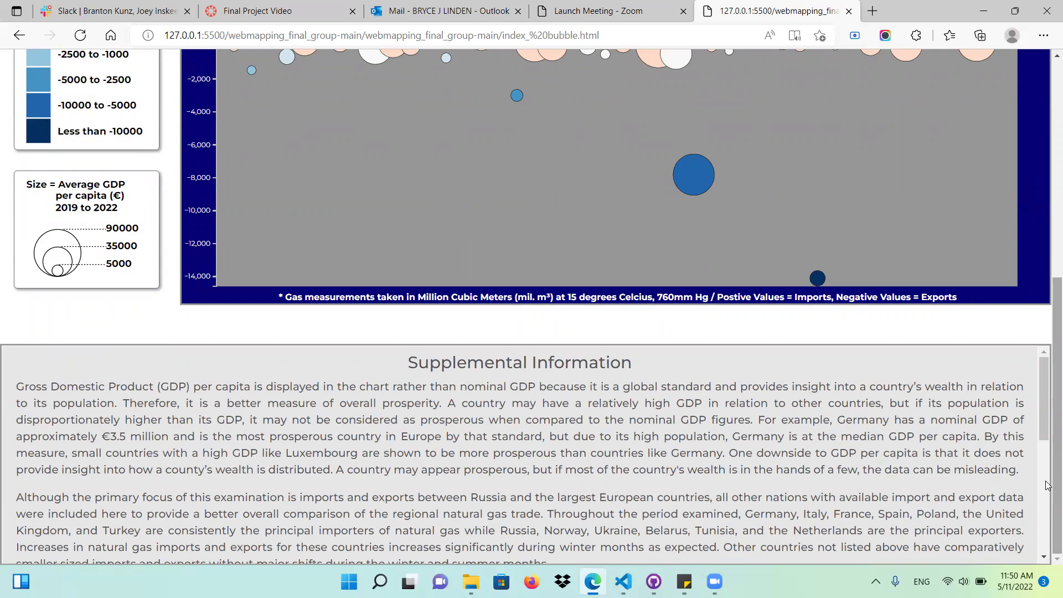
scroll(1048, 490, "up", 7)
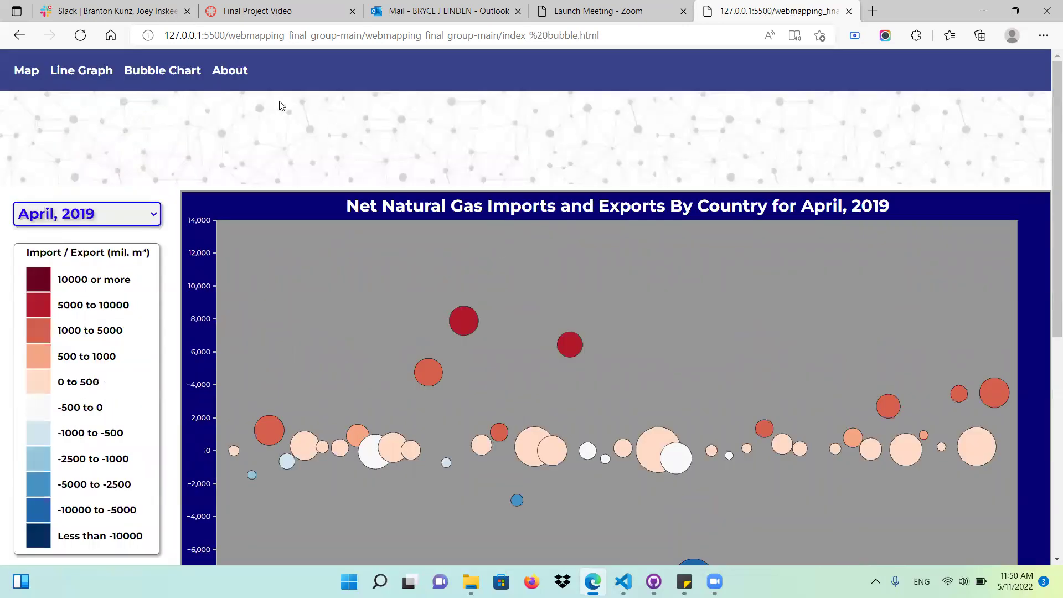
Go to the About page and view its Focus and Sources sections.
left_click(230, 70)
scroll(1040, 136, "down", 1)
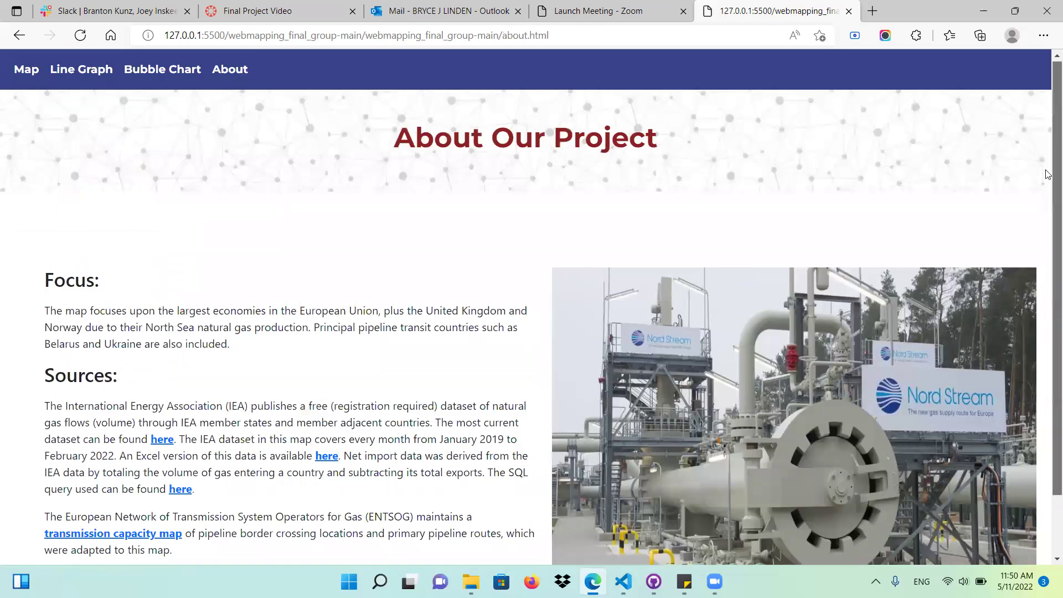